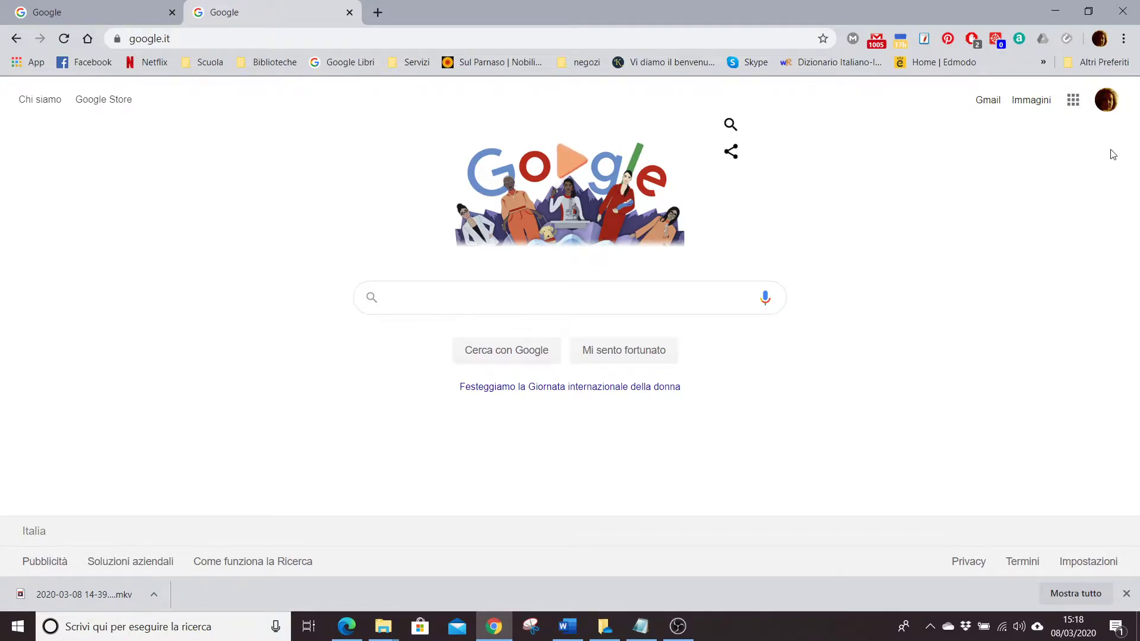
Launch Google Classroom from the Google apps grid to show classes like 1AE - 2019 2020.
{"action": "left_click", "coordinate": [1072, 107]}
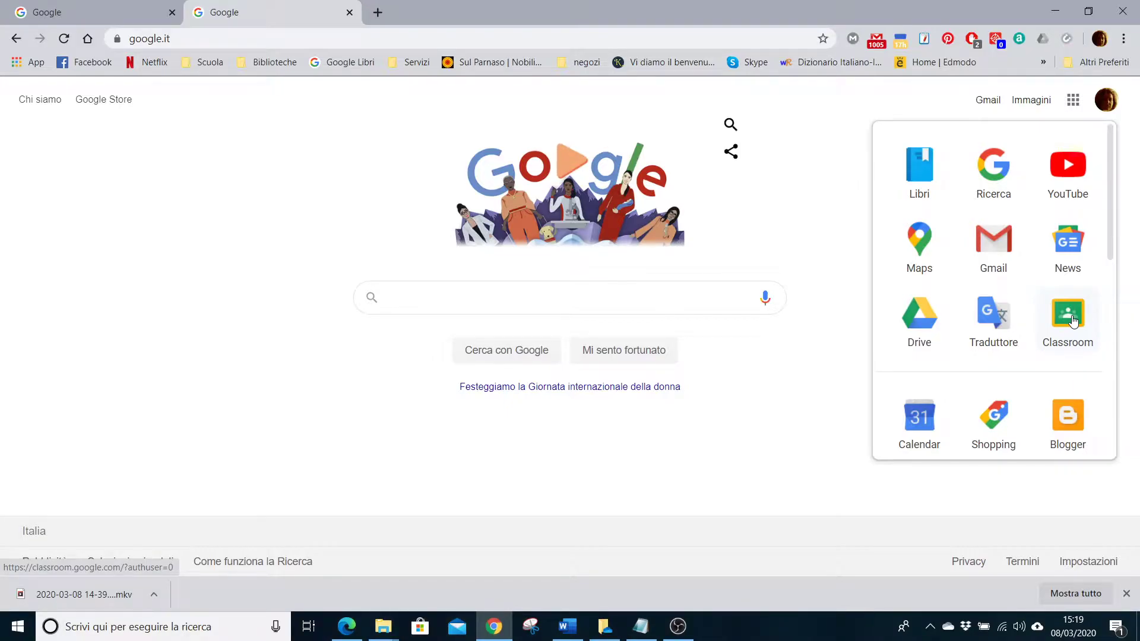
{"action": "left_click", "coordinate": [1072, 320]}
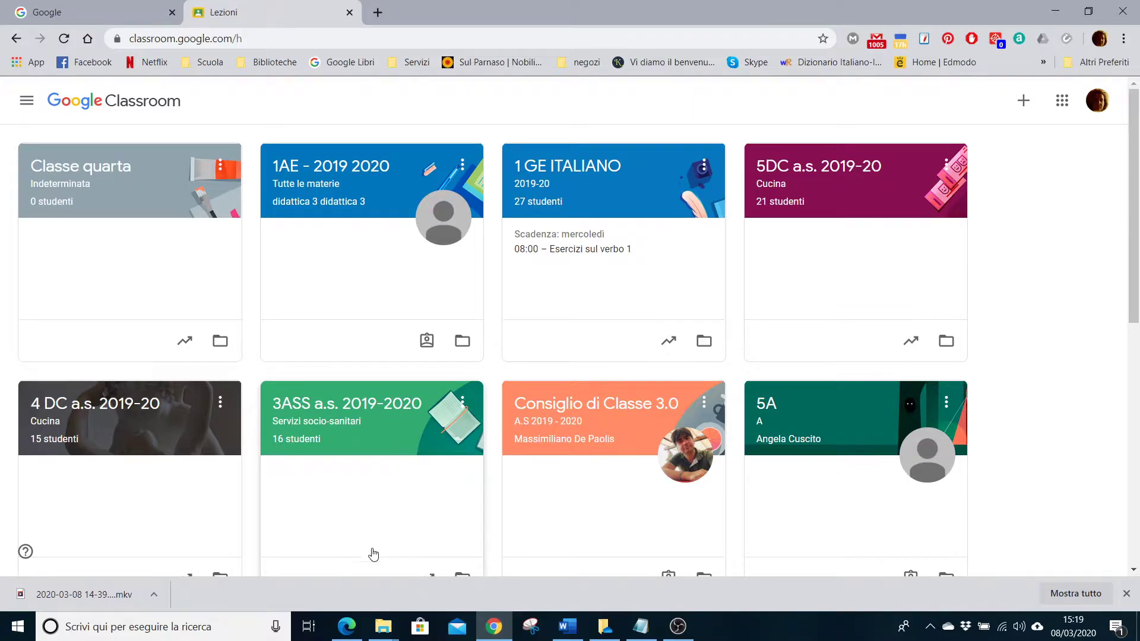
In the Edge window, open Google Classroom for the second account from the apps grid.
{"action": "left_click", "coordinate": [347, 626]}
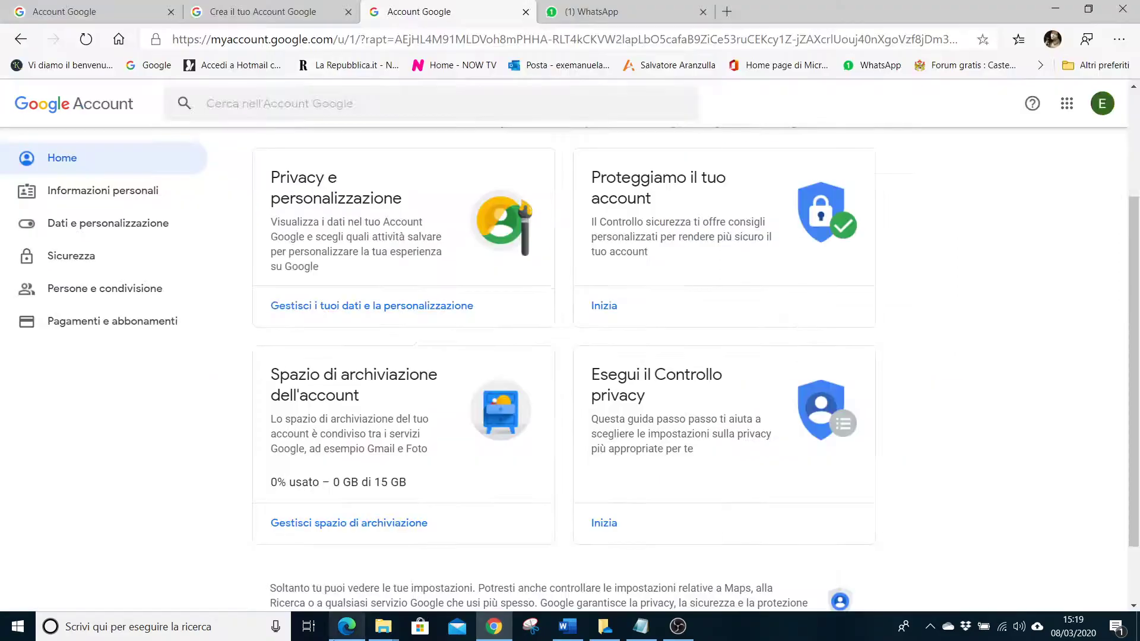
{"action": "left_click", "coordinate": [1066, 104]}
{"action": "scroll", "coordinate": [1042, 279], "scroll_direction": "down", "scroll_amount": 3}
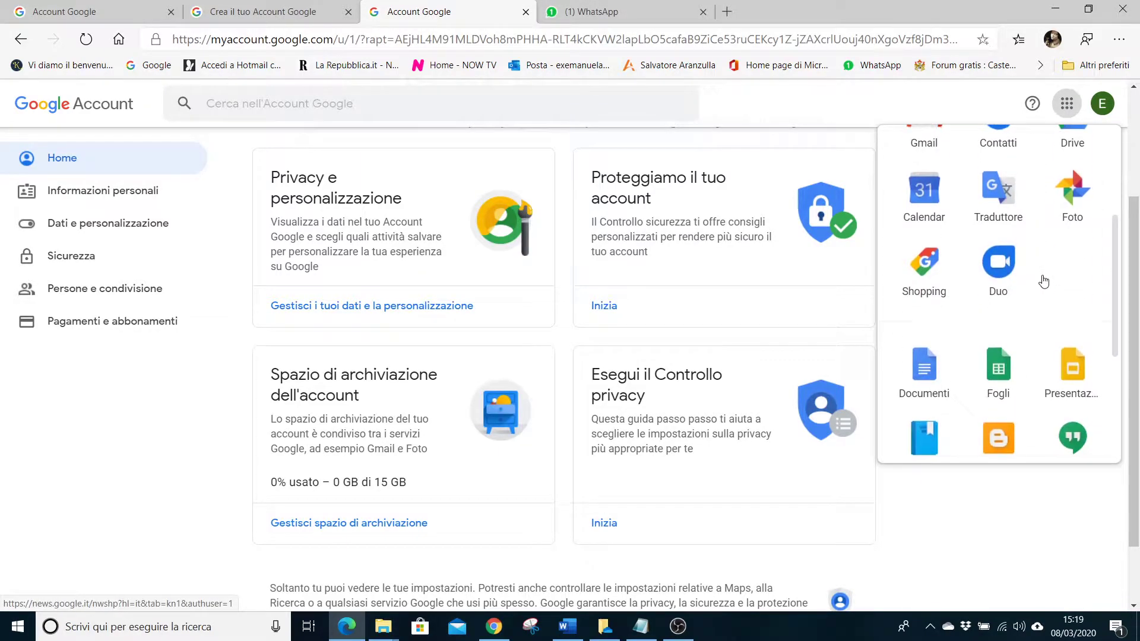
{"action": "scroll", "coordinate": [1042, 283], "scroll_direction": "down", "scroll_amount": 3}
{"action": "left_click", "coordinate": [1072, 316]}
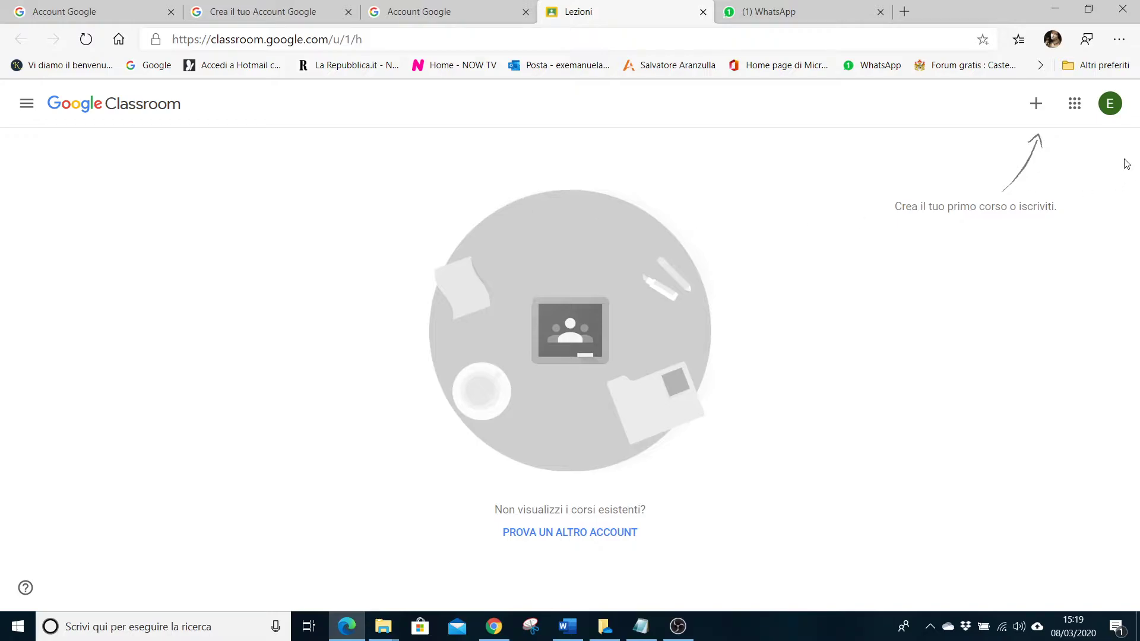
Choose Crea corso and acknowledge the not-at-a-school notice to reach the course form.
{"action": "left_click", "coordinate": [1034, 111]}
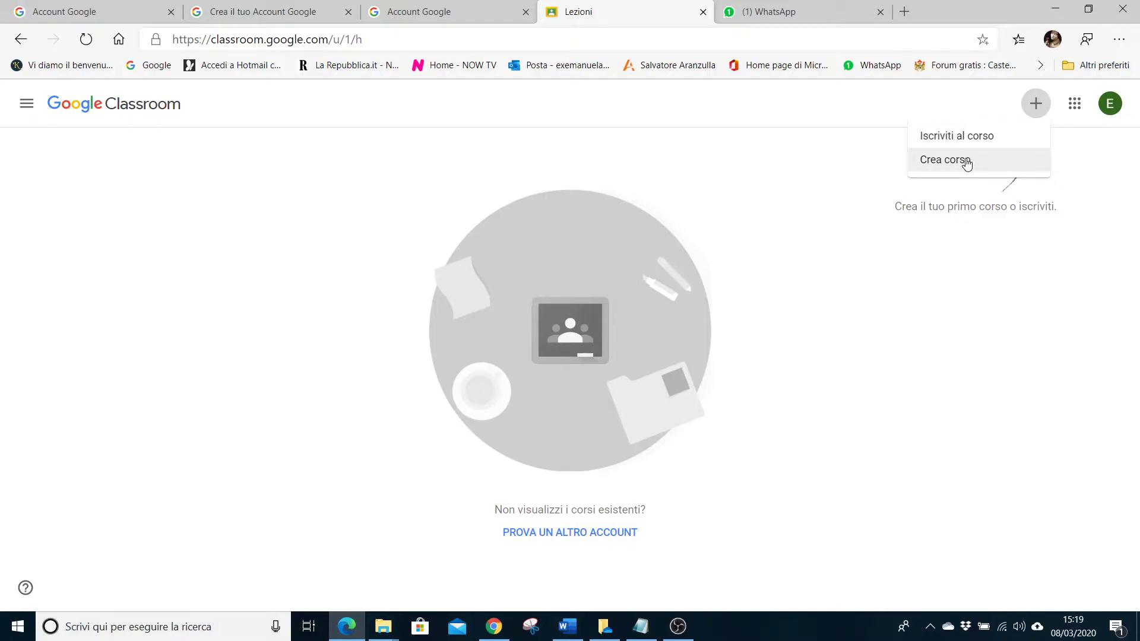
{"action": "left_click", "coordinate": [968, 161]}
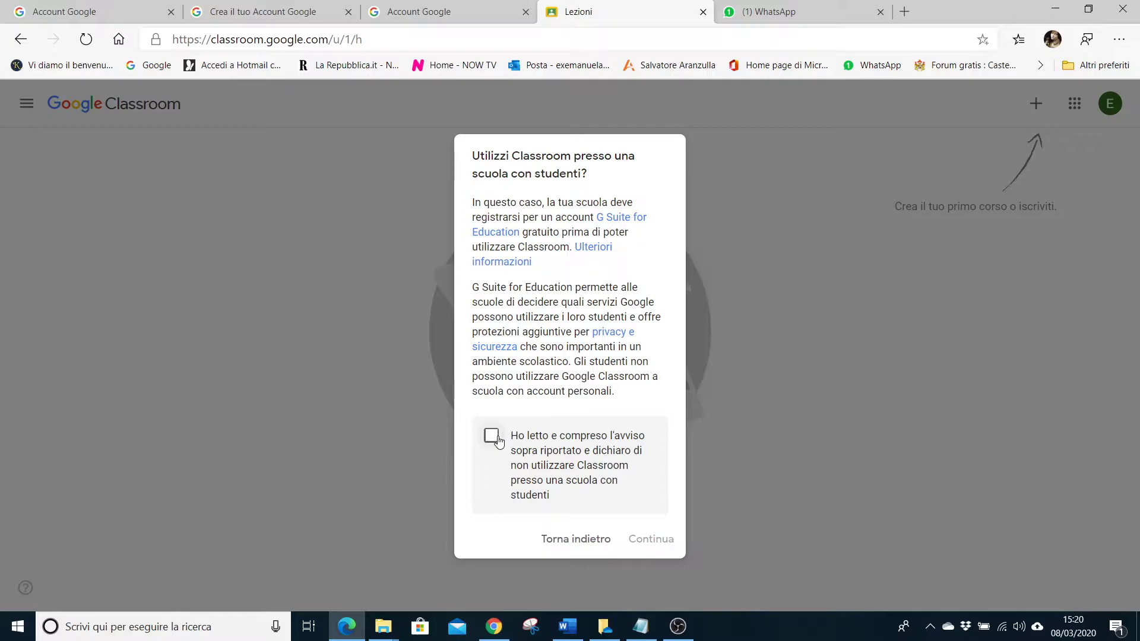
{"action": "left_click", "coordinate": [494, 439]}
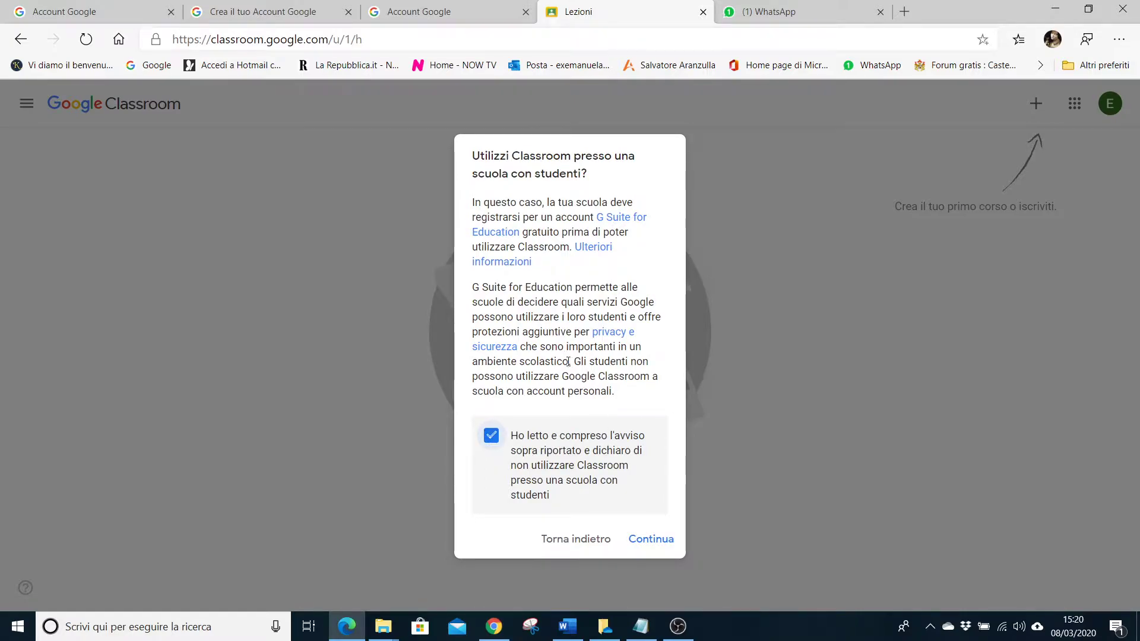
{"action": "left_click", "coordinate": [648, 540]}
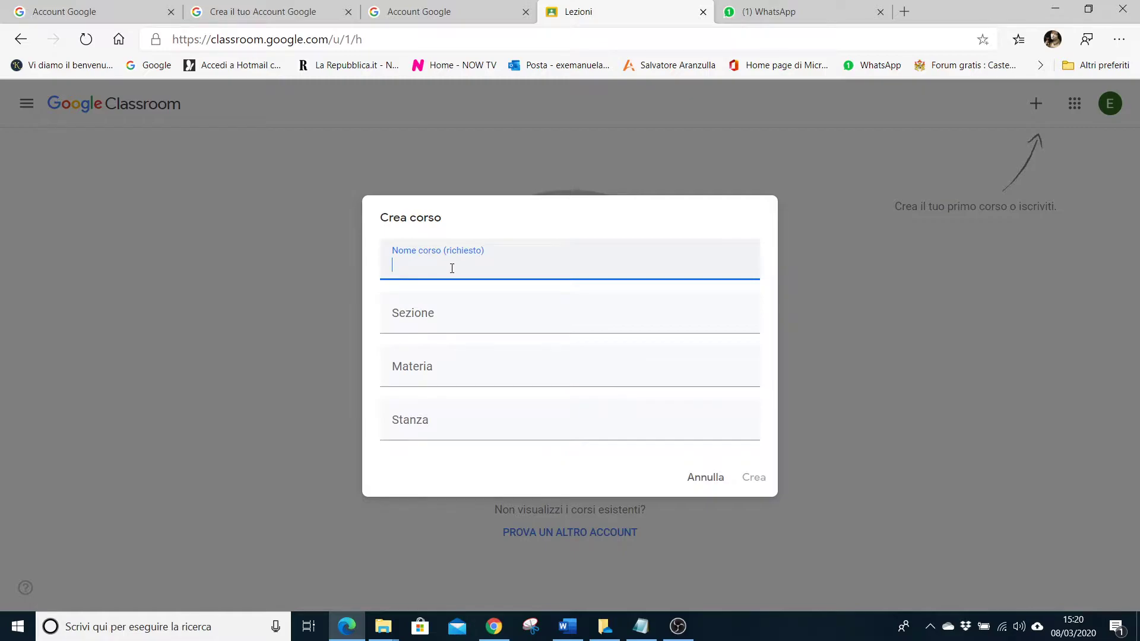
Name the new course '1 Z a.s. 2019-2020' and create it.
{"action": "type", "text": "I"}
{"action": "key", "text": "BackSpace"}
{"action": "type", "text": "1 Z"}
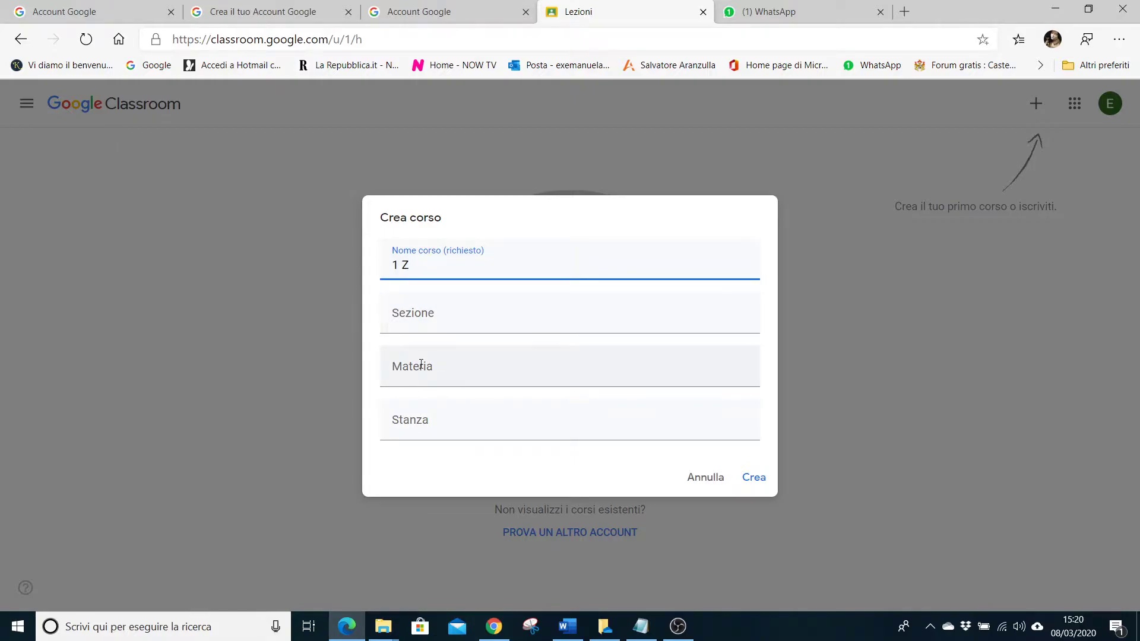
{"action": "left_click", "coordinate": [427, 319]}
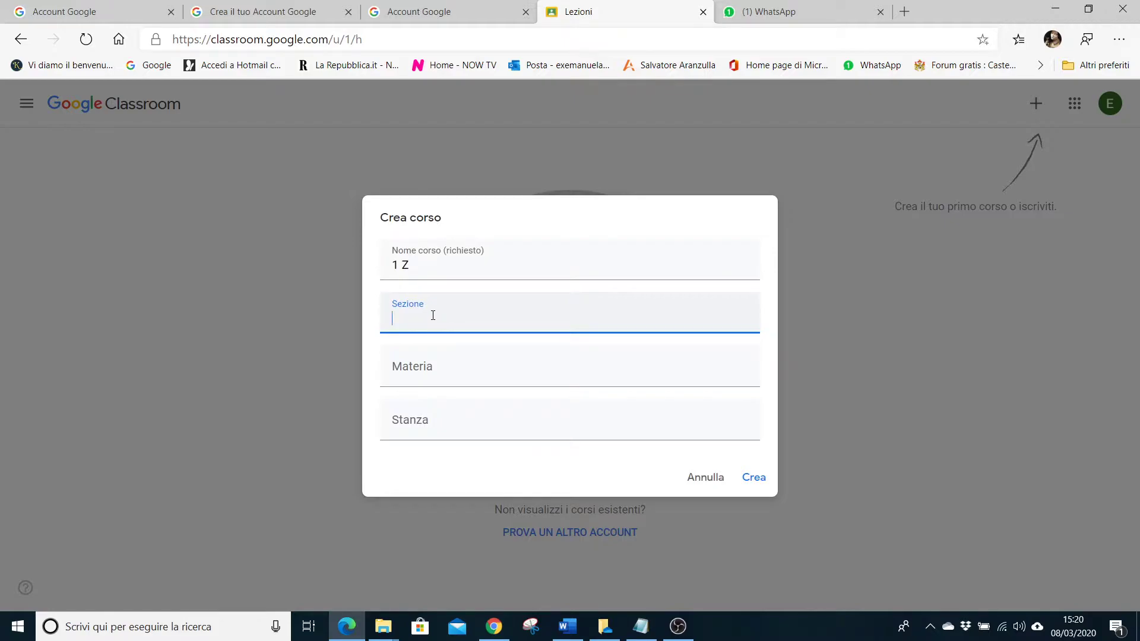
{"action": "left_click", "coordinate": [447, 263]}
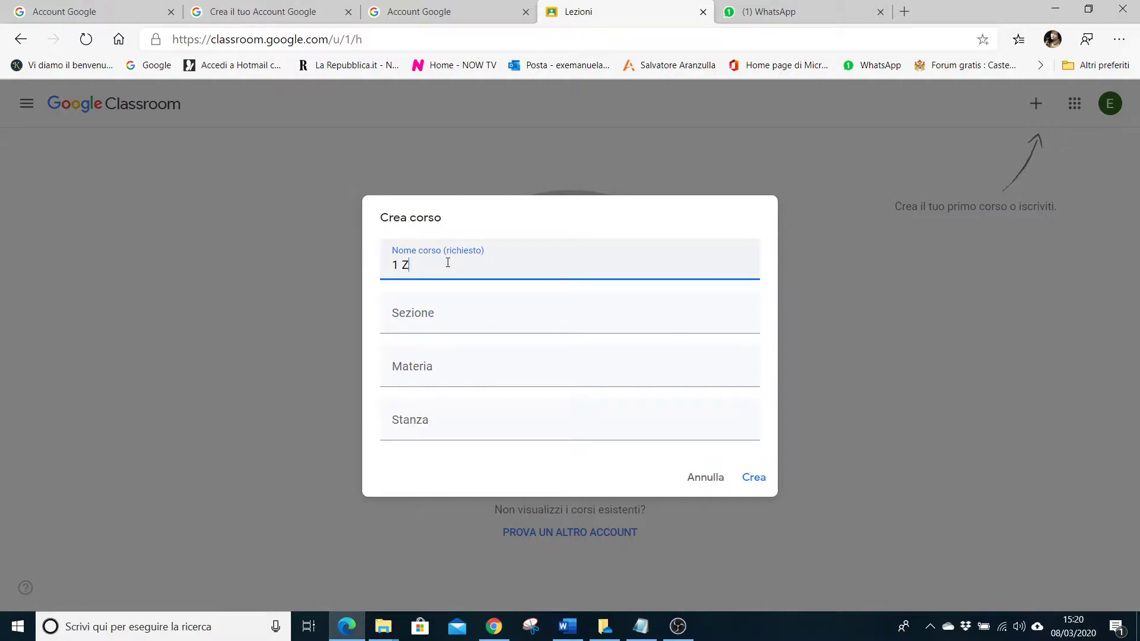
{"action": "type", "text": "a.s"}
{"action": "type", "text": ". 2019-2020"}
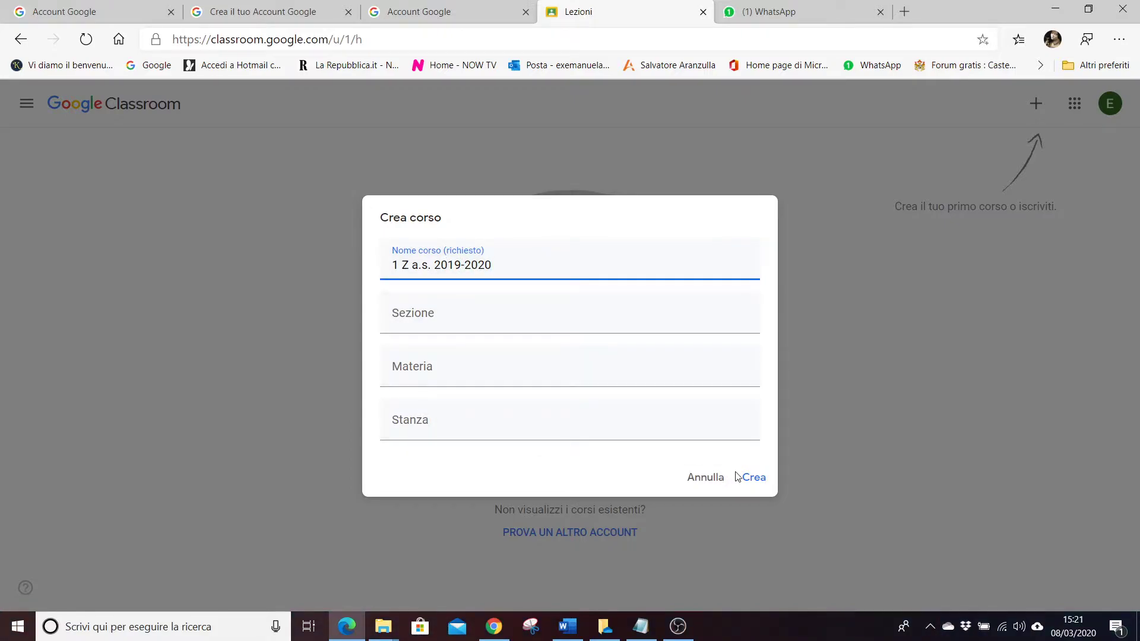
{"action": "left_click", "coordinate": [755, 480]}
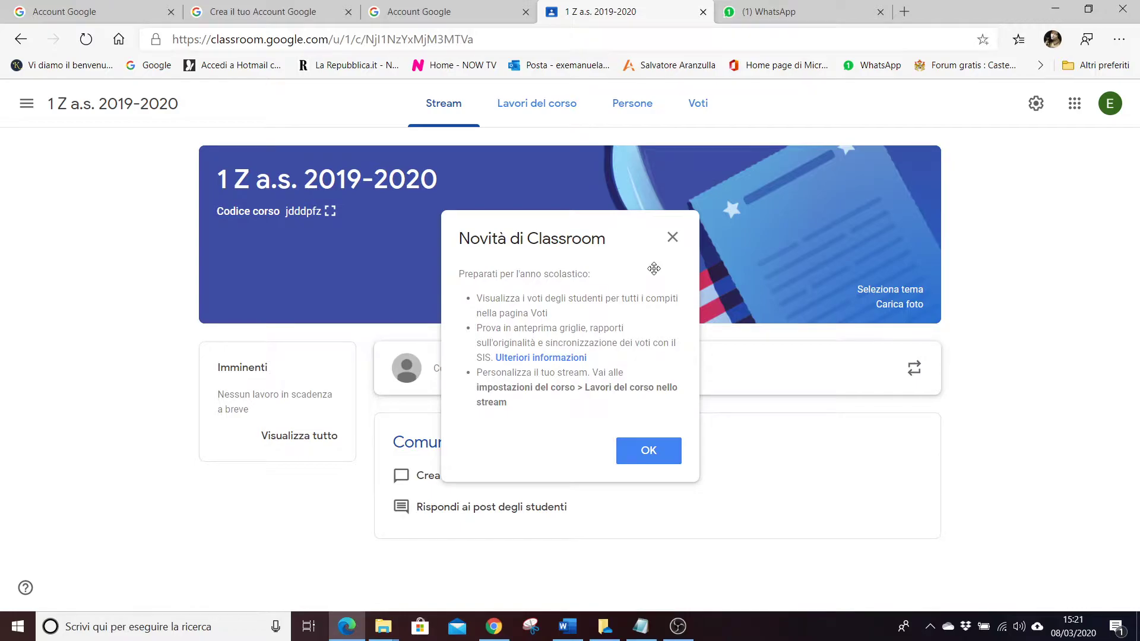
Dismiss the Novità di Classroom popup and go to the Lavori del corso page.
{"action": "left_click", "coordinate": [652, 458]}
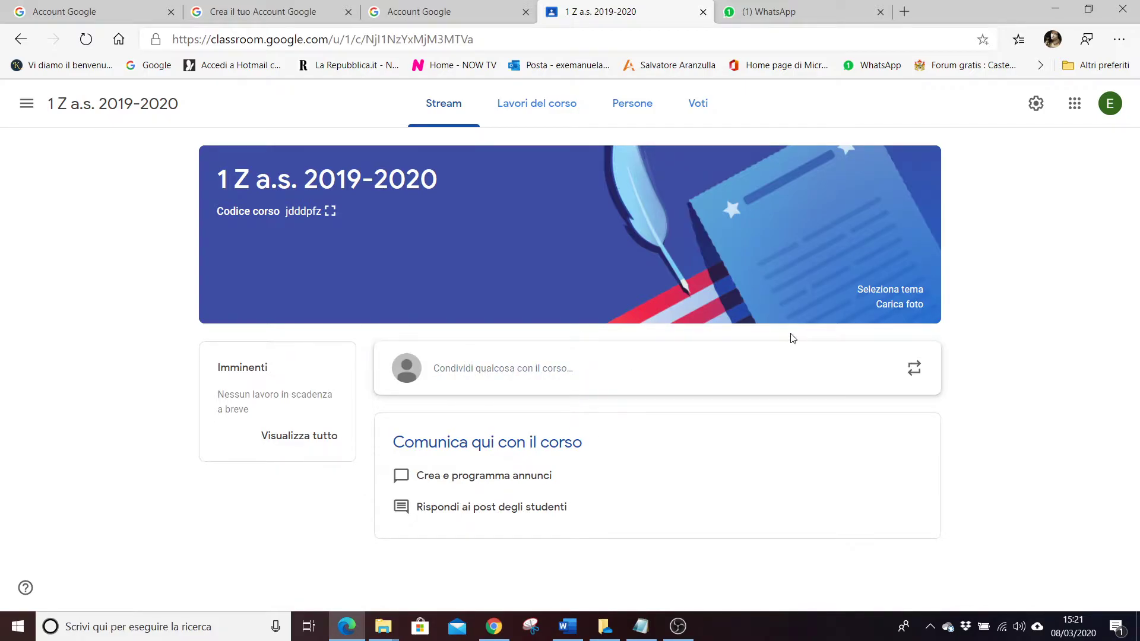
{"action": "left_click", "coordinate": [537, 111]}
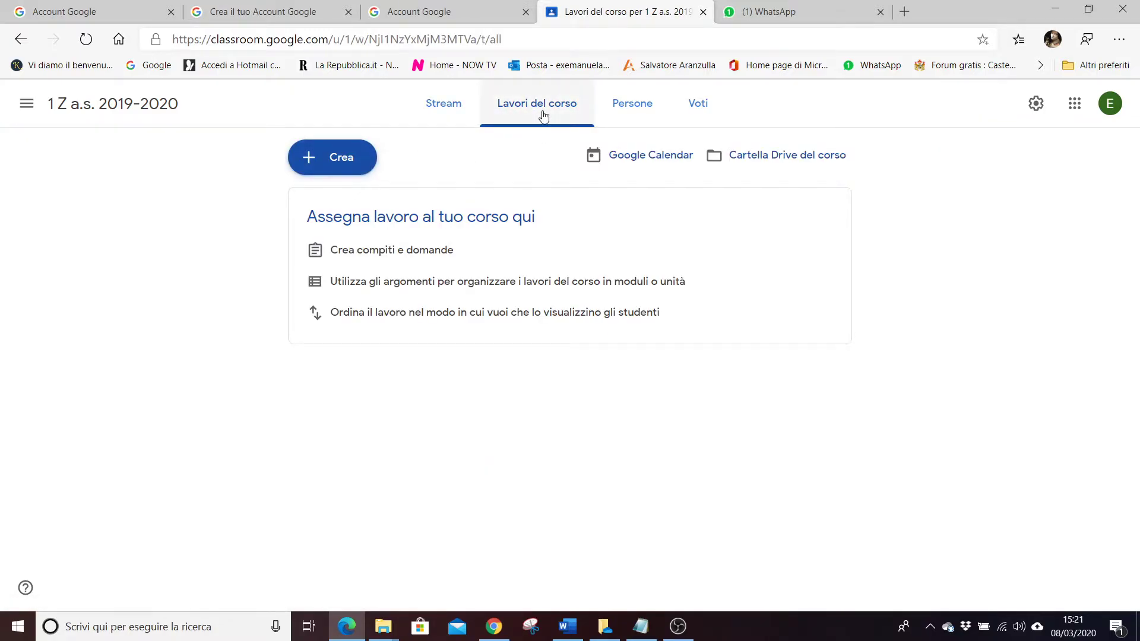
Add the topics 'Italiano' and 'Matematica' to the classwork and dismiss the reordering tip.
{"action": "left_click", "coordinate": [317, 158]}
{"action": "left_click", "coordinate": [330, 329]}
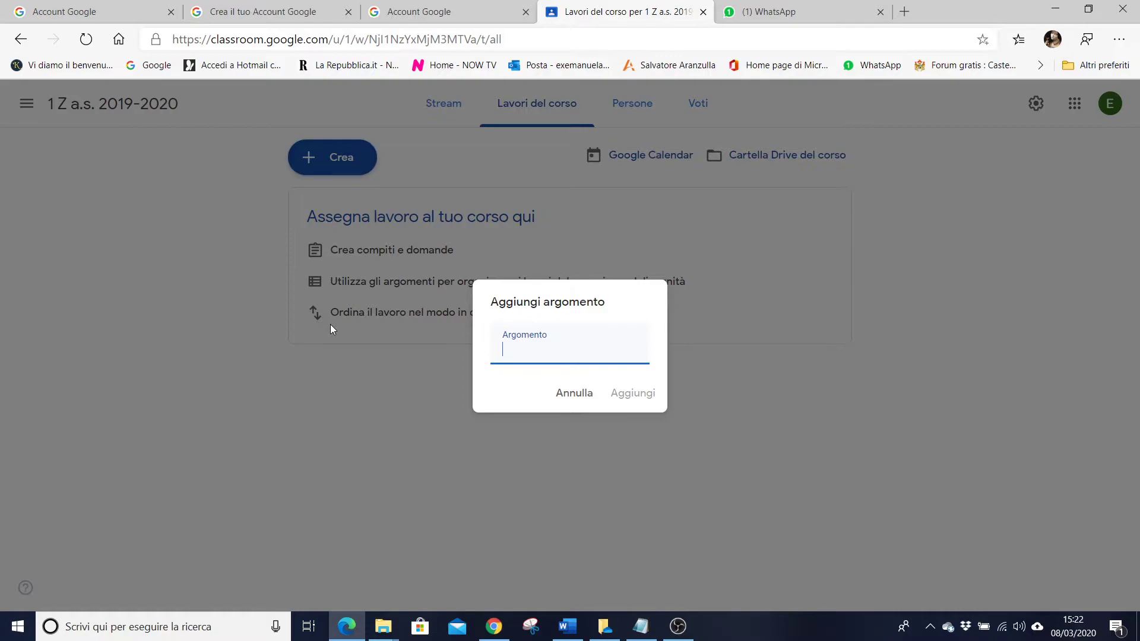
{"action": "type", "text": "Italiano"}
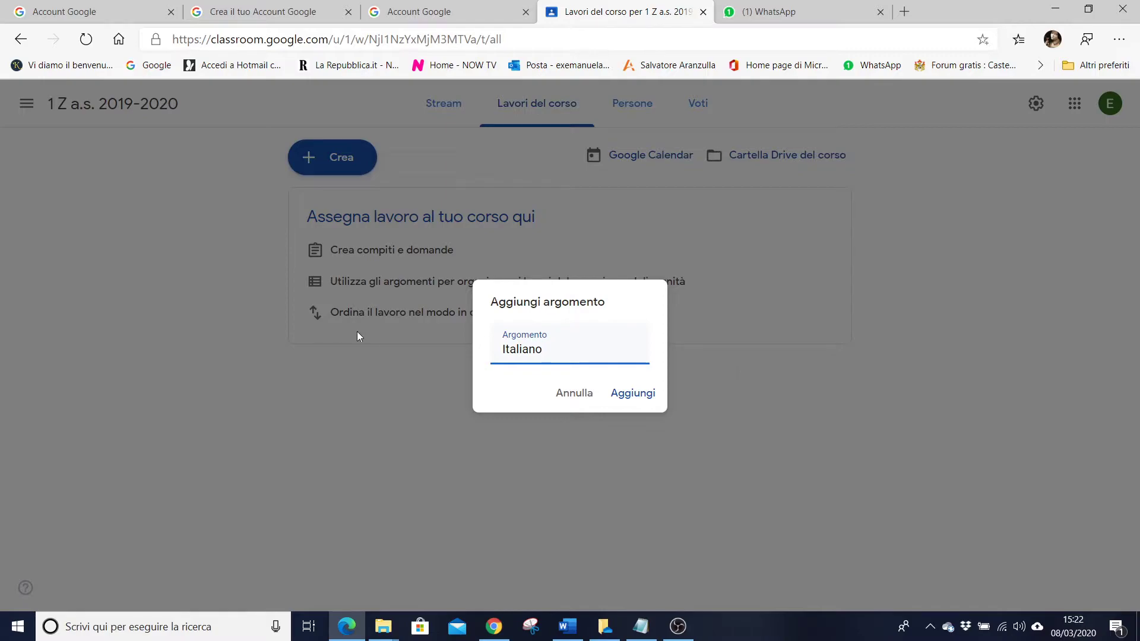
{"action": "left_click", "coordinate": [632, 393]}
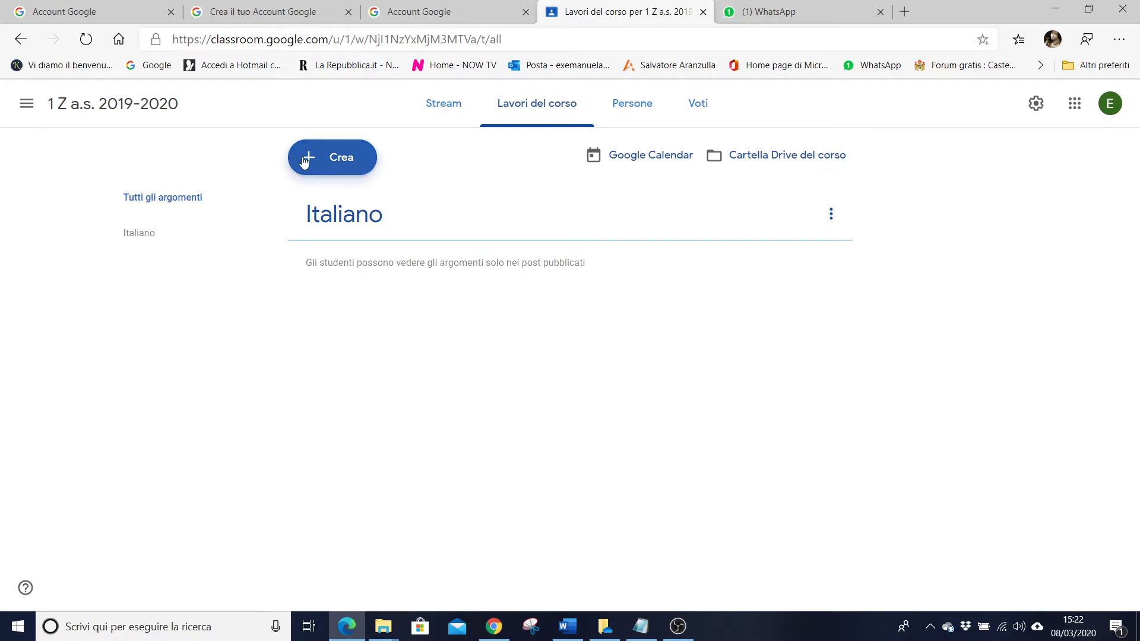
{"action": "left_click", "coordinate": [304, 159]}
{"action": "left_click", "coordinate": [350, 329]}
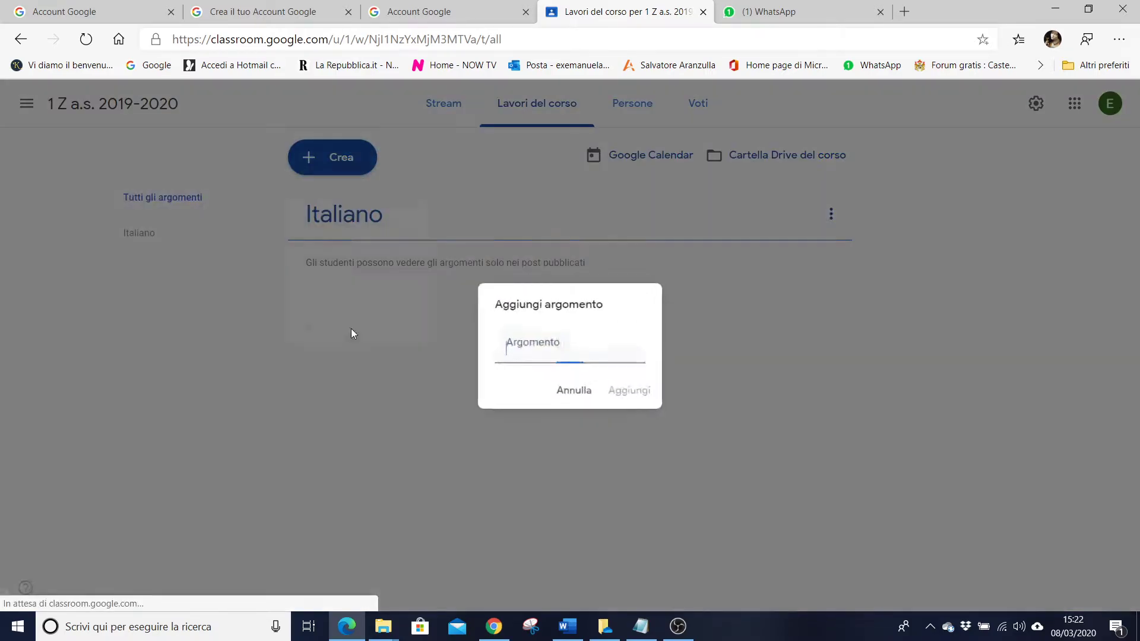
{"action": "type", "text": "Matematica"}
{"action": "left_click", "coordinate": [642, 395]}
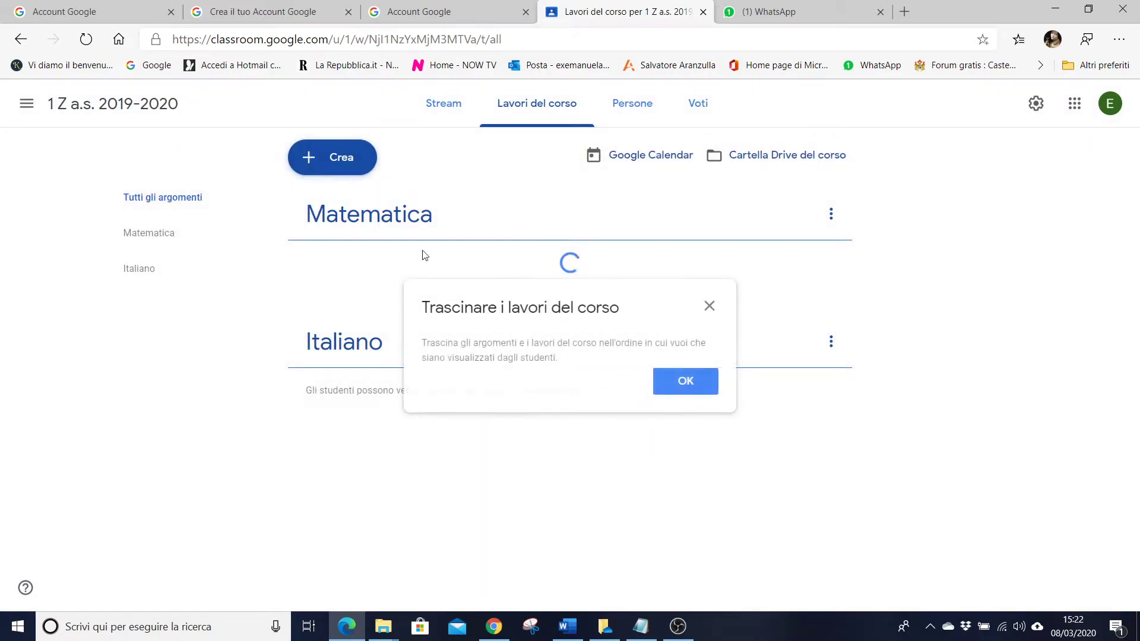
{"action": "left_click", "coordinate": [702, 397]}
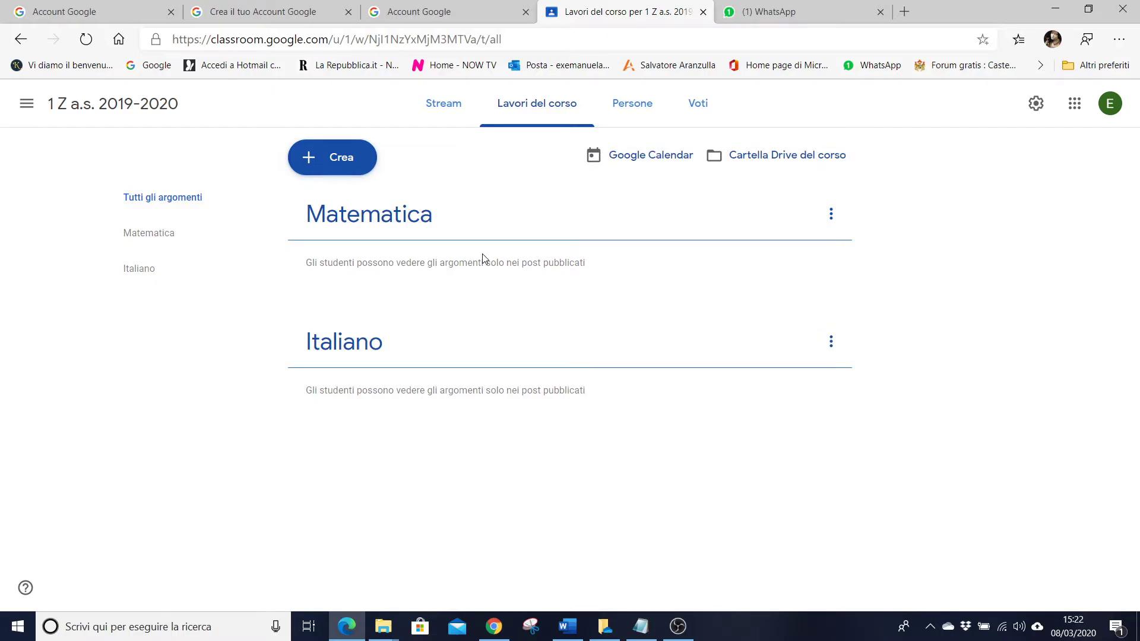
On the Persone page, check the class code and open the Invita insegnanti dialog.
{"action": "left_click", "coordinate": [617, 119]}
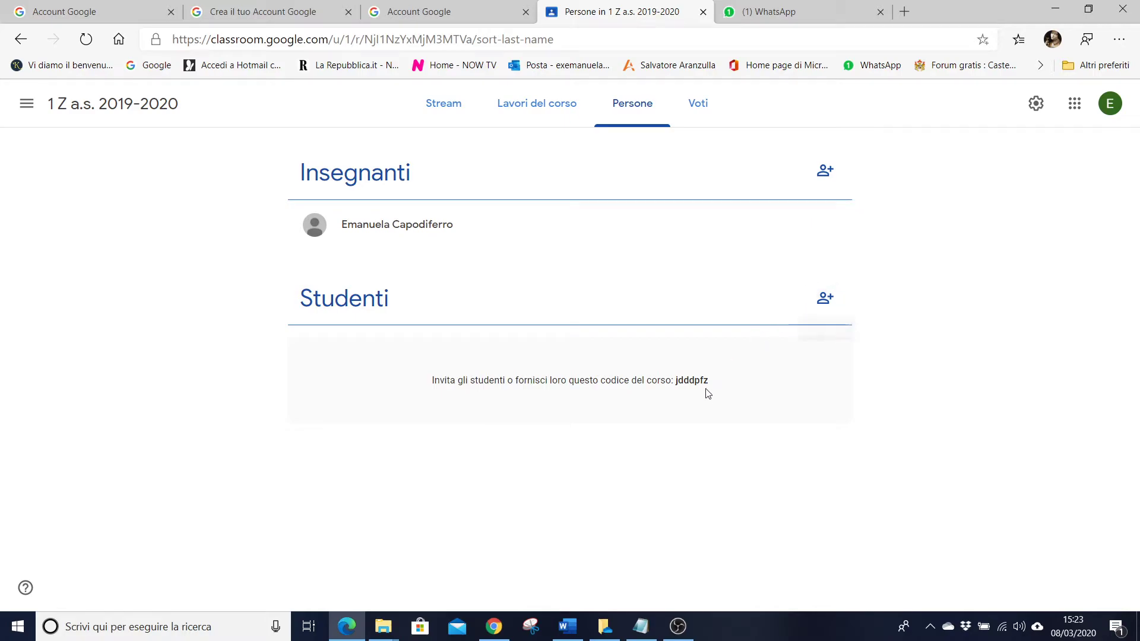
{"action": "left_click_drag", "start_coordinate": [675, 379], "coordinate": [727, 383]}
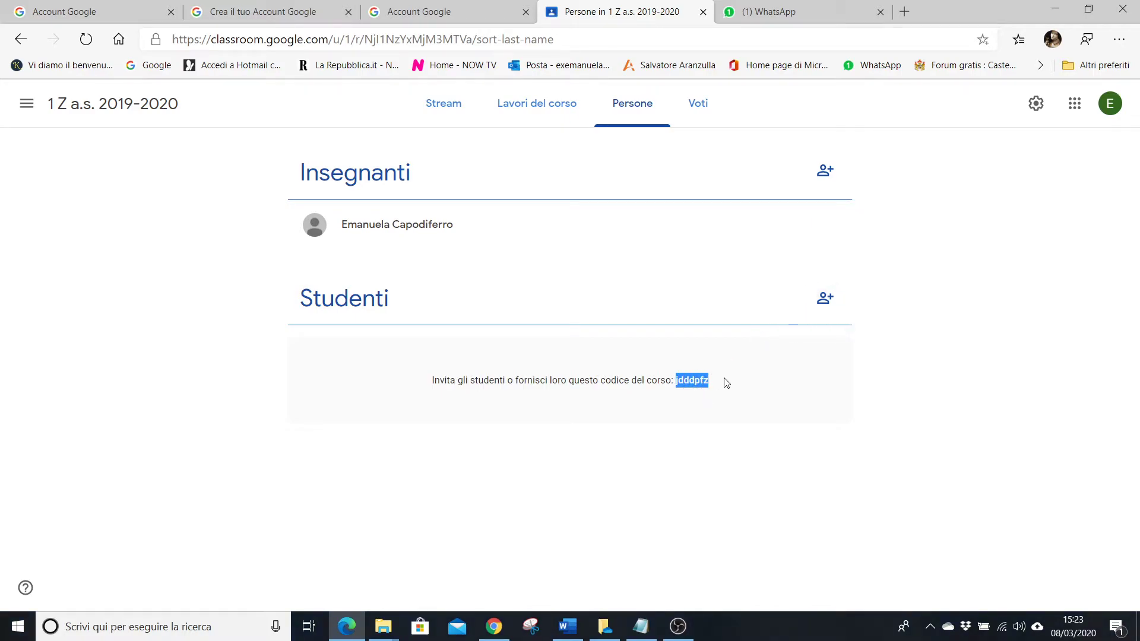
{"action": "left_click", "coordinate": [704, 383]}
{"action": "left_click", "coordinate": [834, 172]}
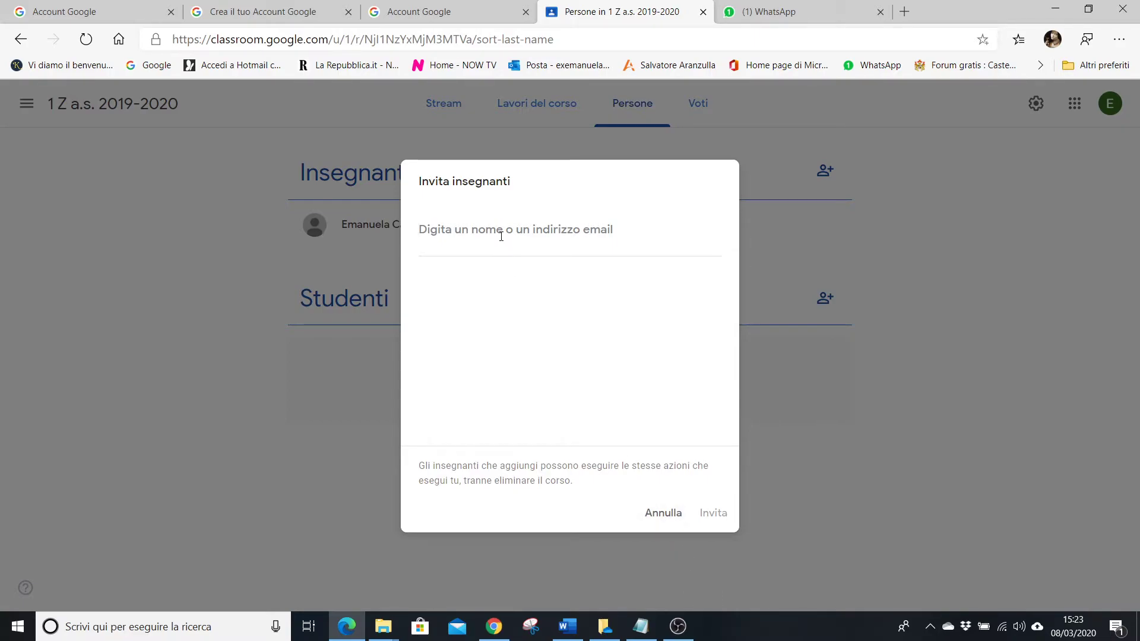
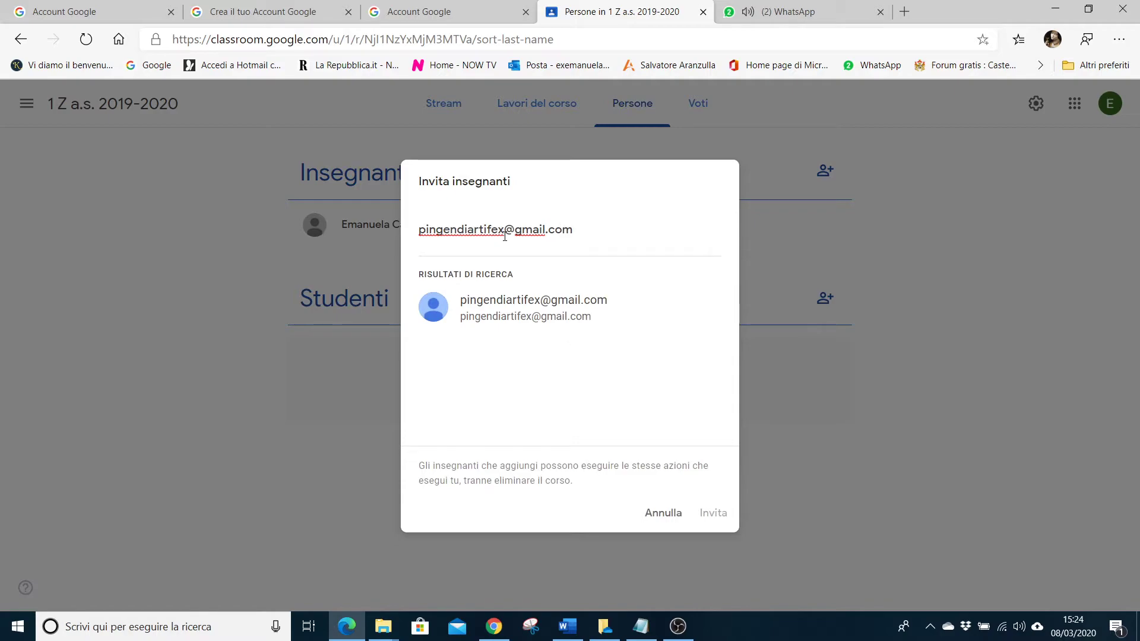
Invite the co-teacher by their Gmail address, then bring the other browser window forward.
{"action": "left_click", "coordinate": [574, 308]}
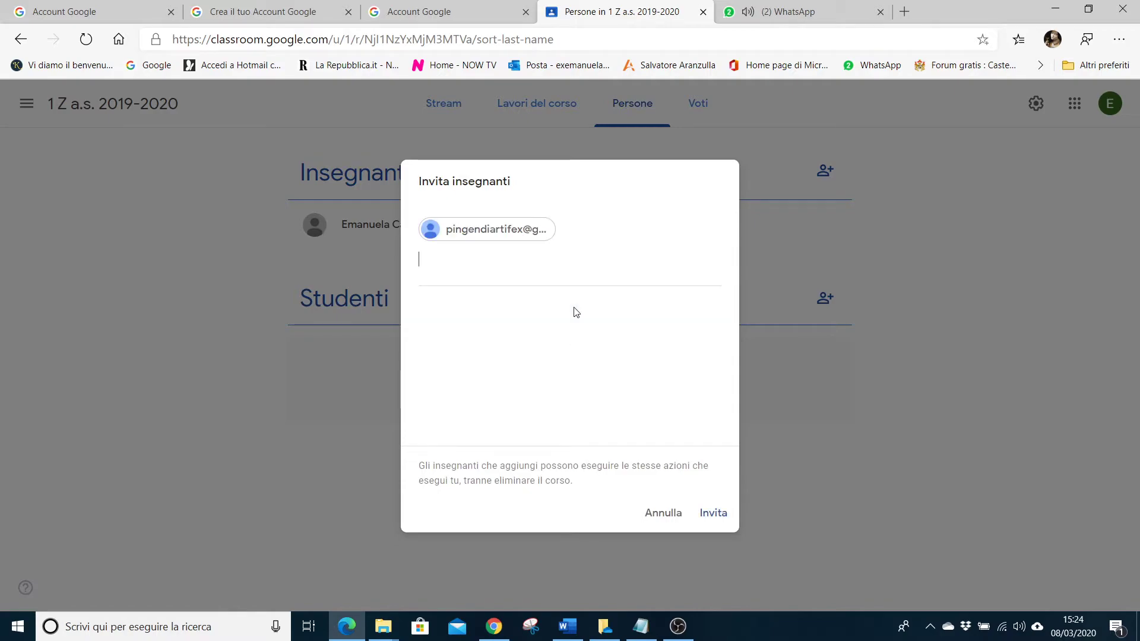
{"action": "left_click", "coordinate": [713, 514]}
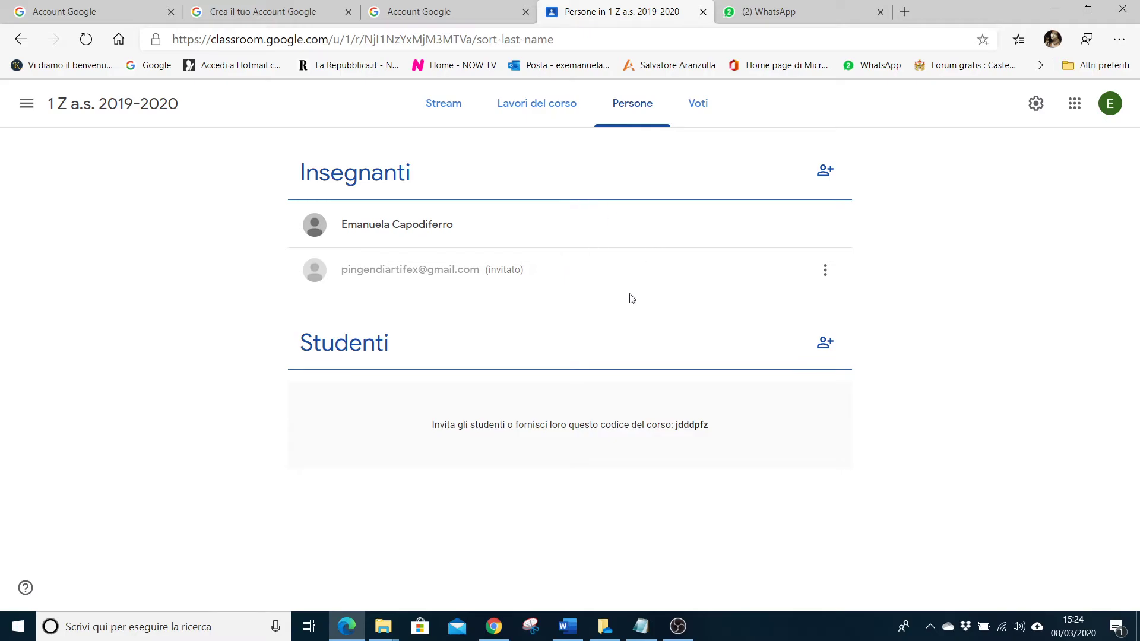
{"action": "left_click", "coordinate": [495, 631]}
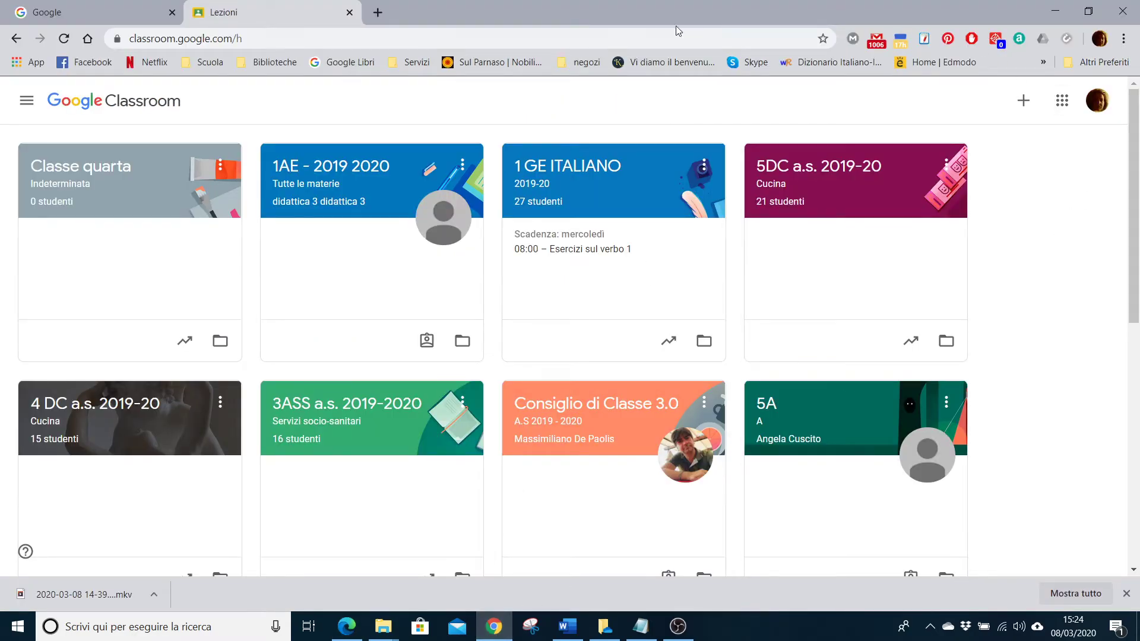
Open Gmail, show the Aggiornamenti category and open the Classroom course invitation e-mail.
{"action": "left_click", "coordinate": [1062, 100]}
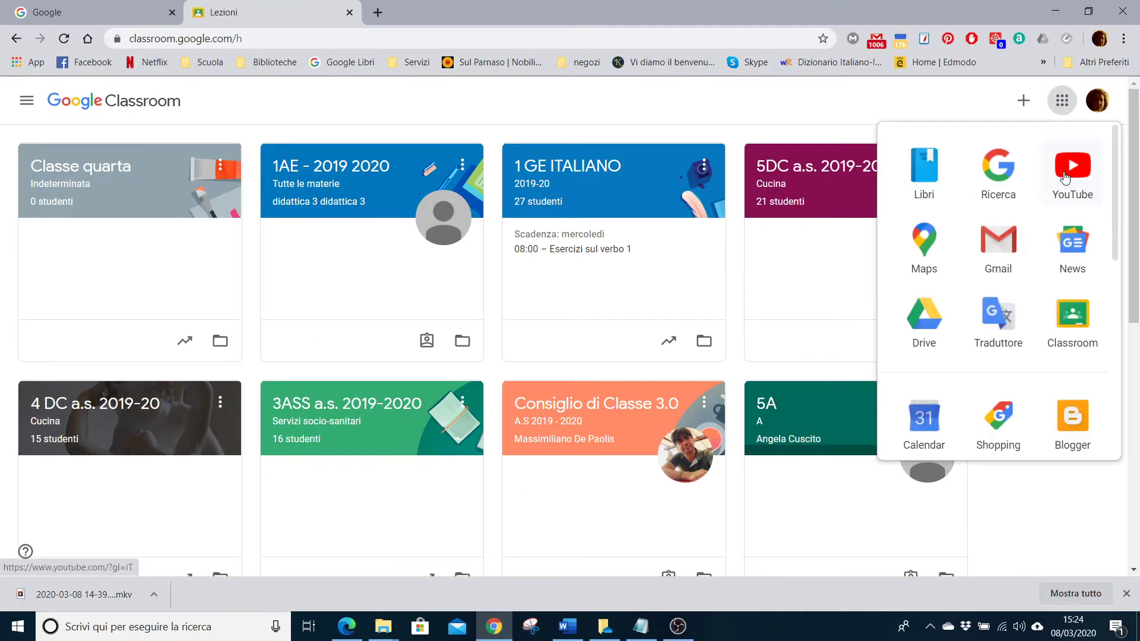
{"action": "left_click", "coordinate": [1008, 259]}
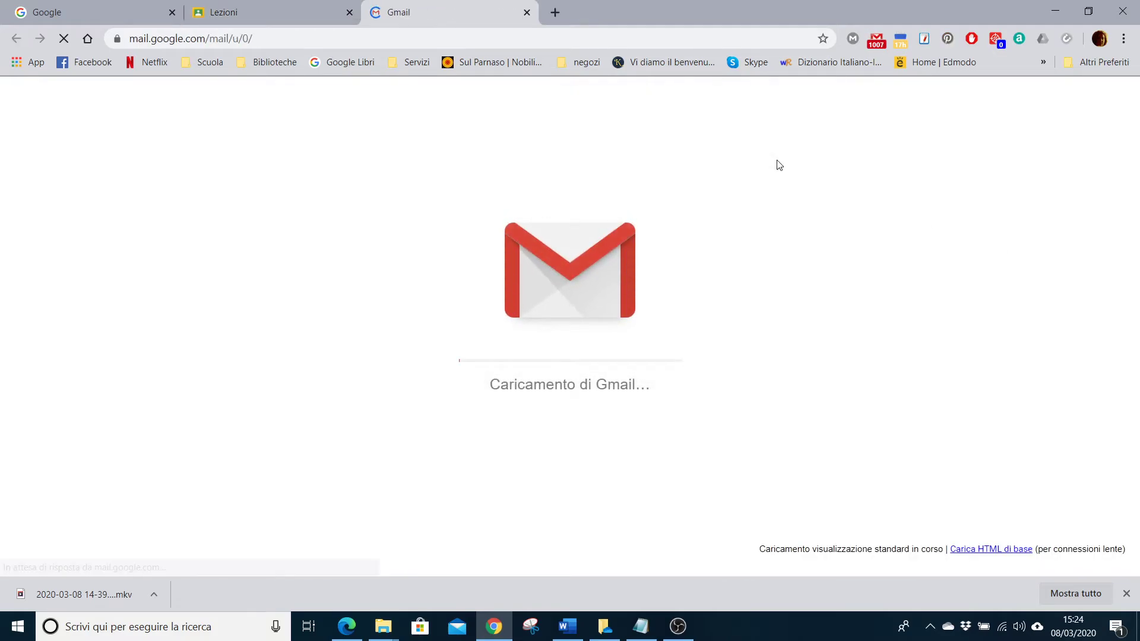
{"action": "left_click", "coordinate": [769, 171]}
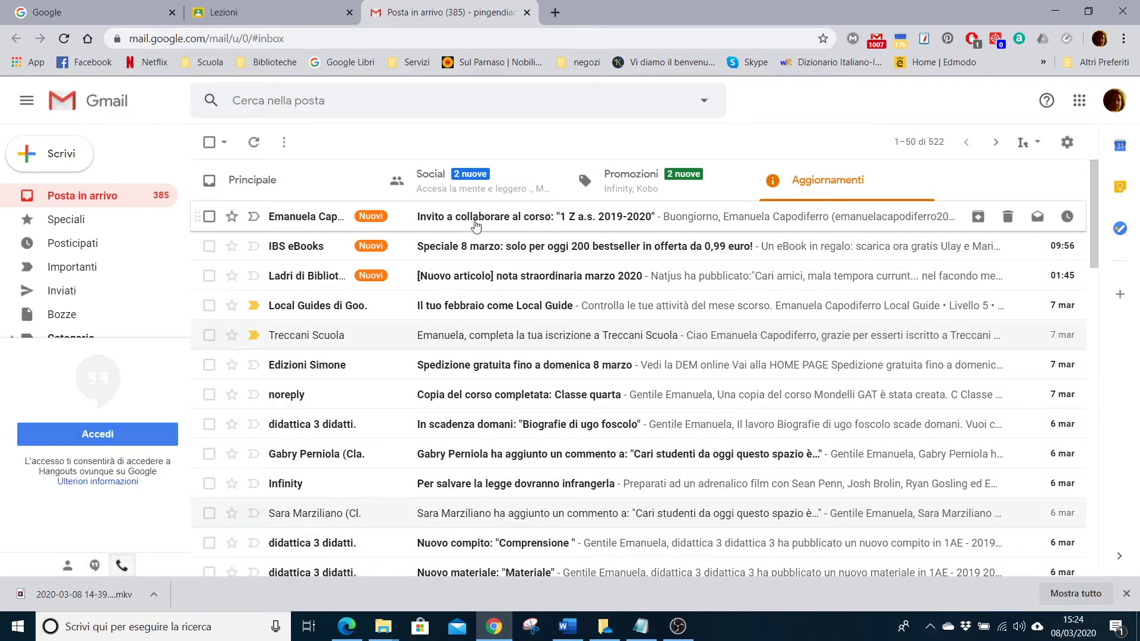
{"action": "left_click", "coordinate": [476, 220]}
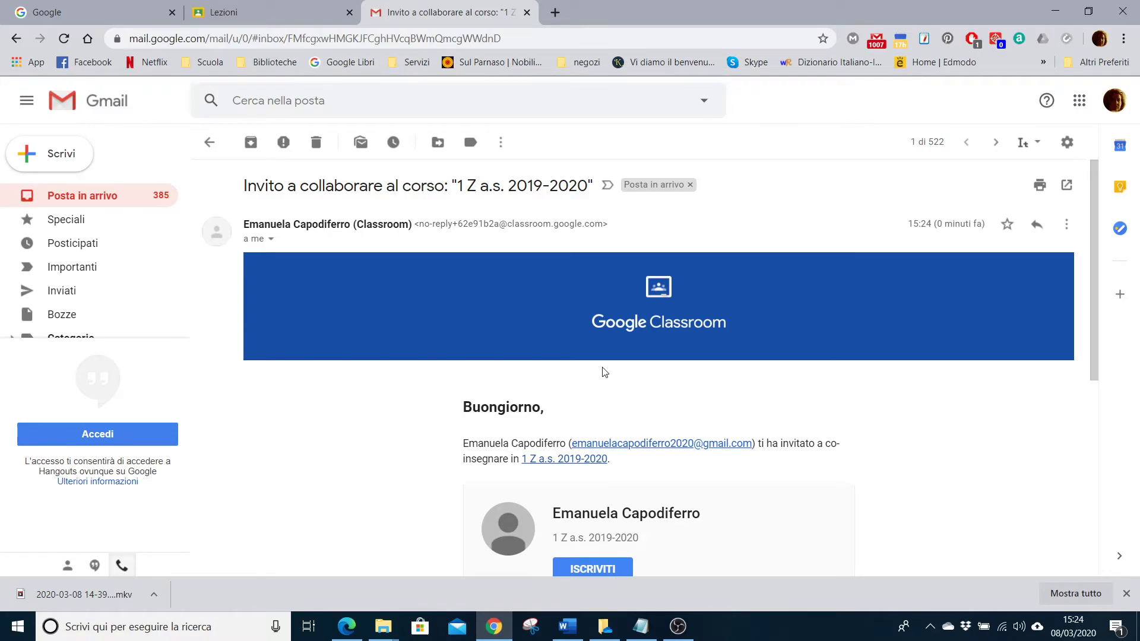
Scroll through the e-mail inviting this account to co-teach '1 Z a.s. 2019-2020'.
{"action": "scroll", "coordinate": [605, 375], "scroll_direction": "down", "scroll_amount": 1}
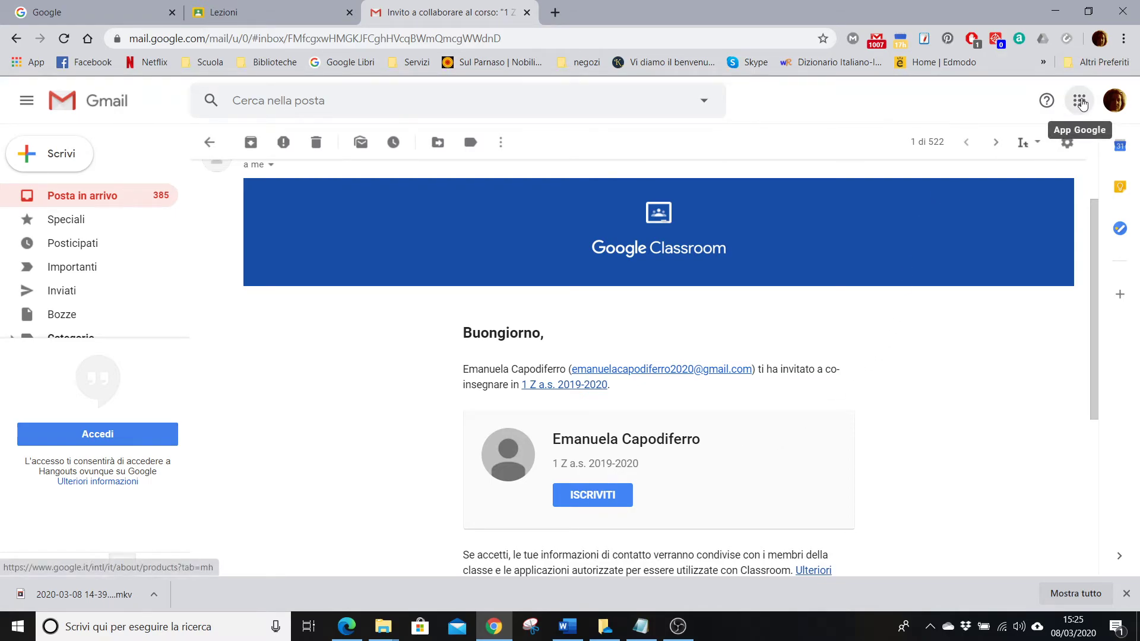
{"action": "left_click", "coordinate": [1079, 101]}
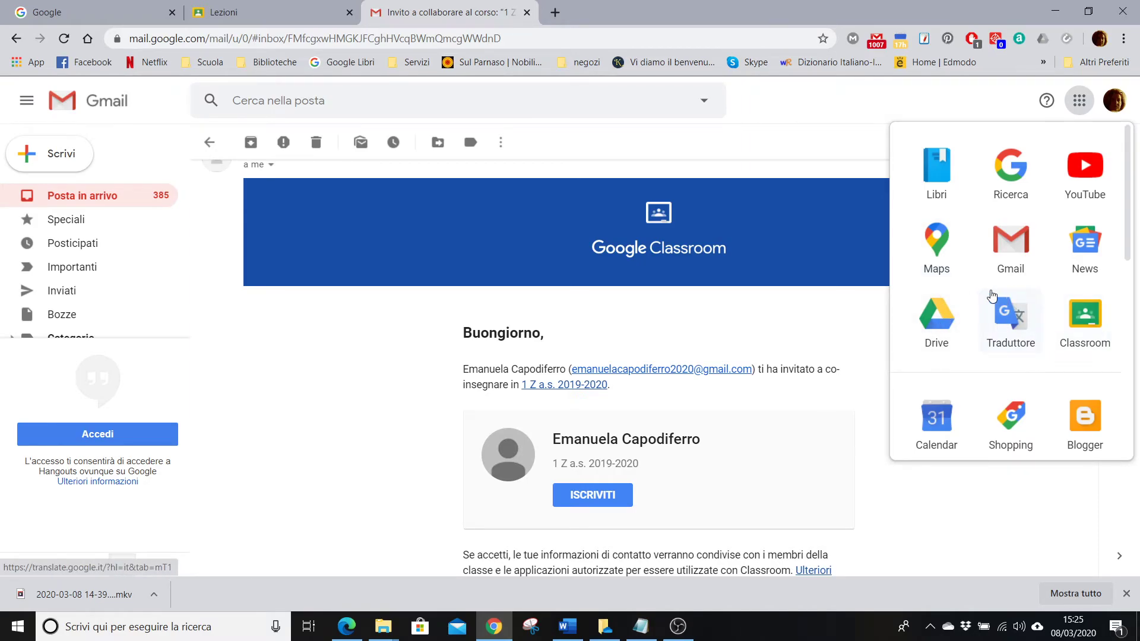
{"action": "scroll", "coordinate": [992, 319], "scroll_direction": "down", "scroll_amount": 5}
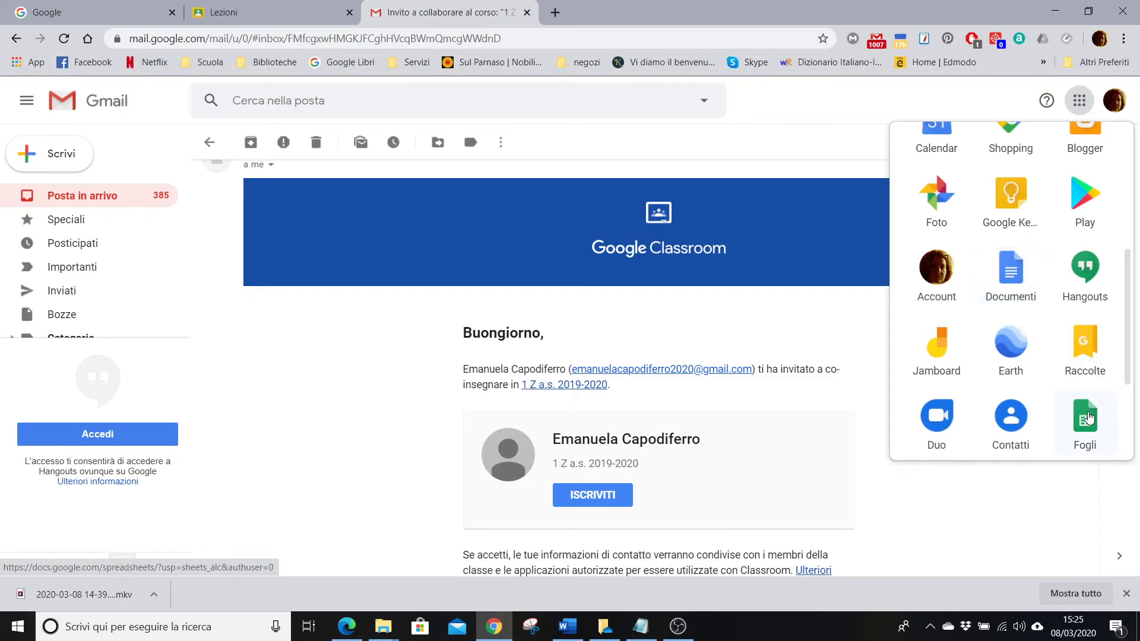
{"action": "scroll", "coordinate": [808, 393], "scroll_direction": "down", "scroll_amount": 1}
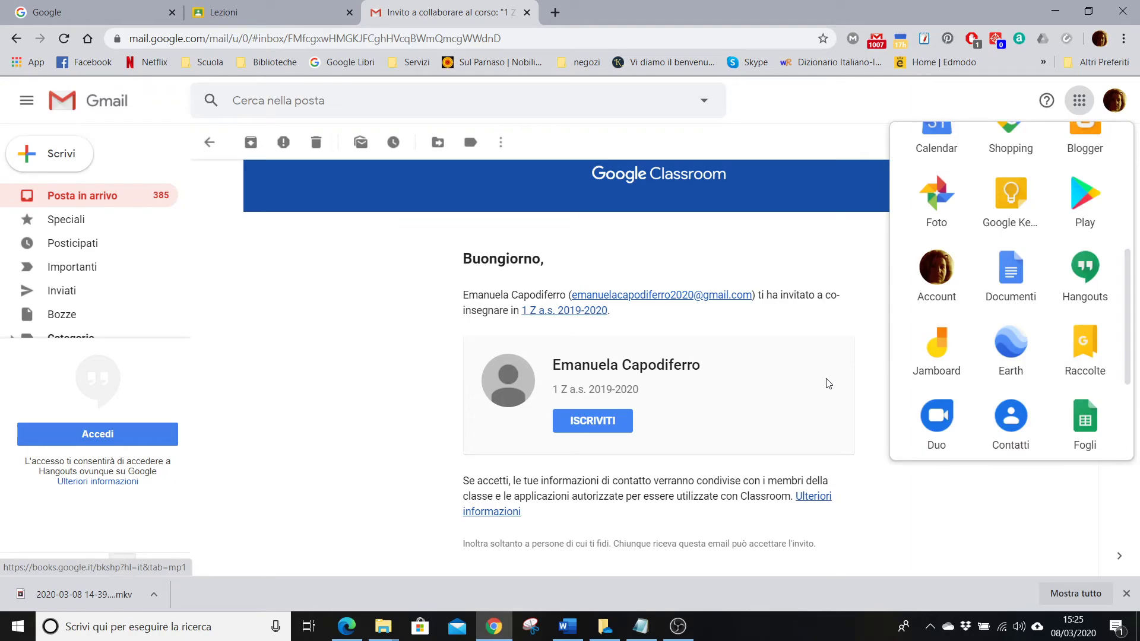
{"action": "scroll", "coordinate": [819, 382], "scroll_direction": "up", "scroll_amount": 2}
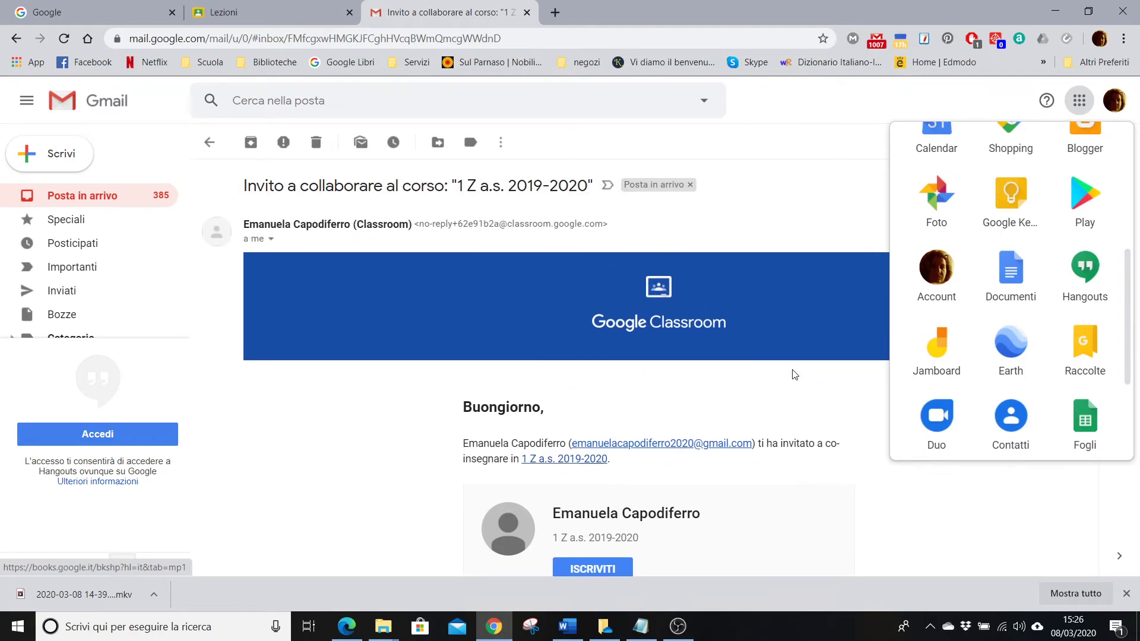
{"action": "left_click", "coordinate": [777, 237]}
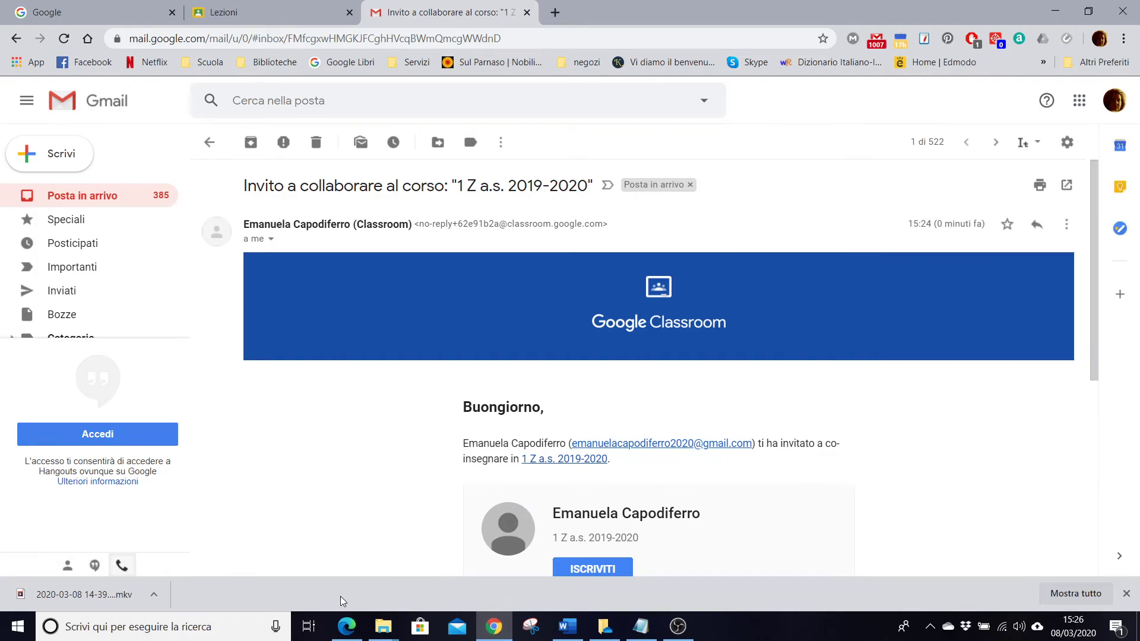
{"action": "left_click", "coordinate": [347, 625]}
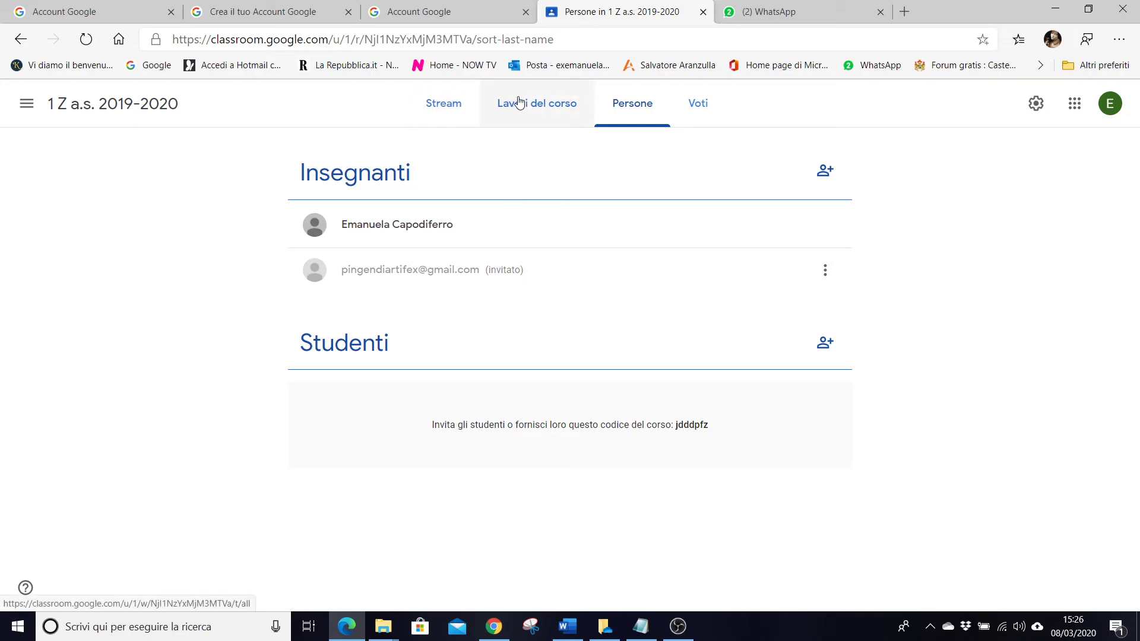
{"action": "left_click", "coordinate": [450, 117]}
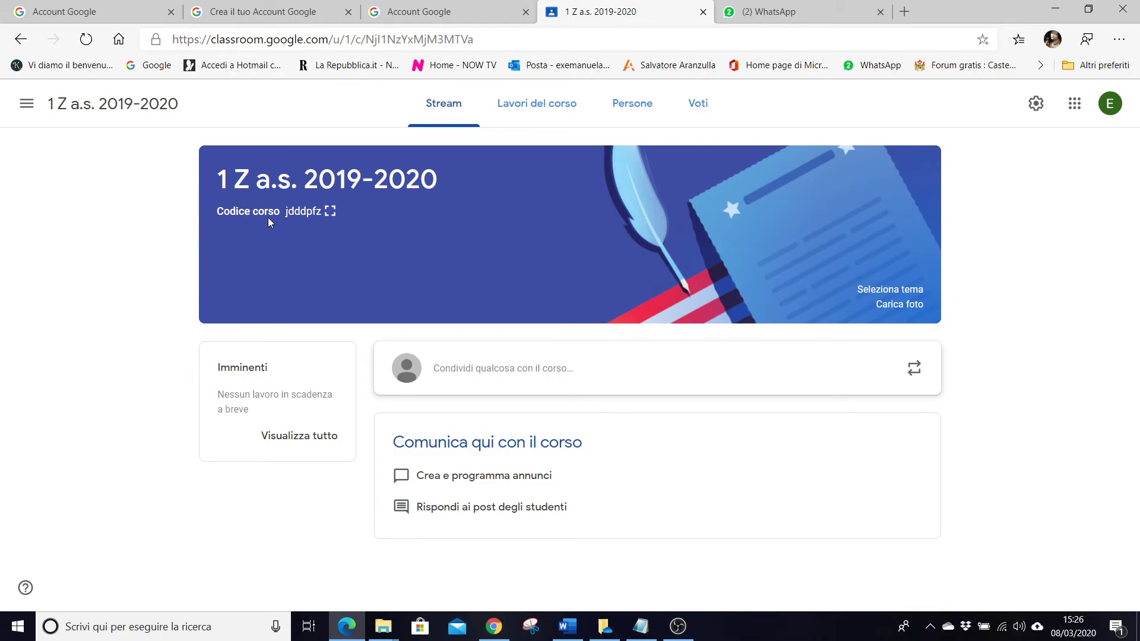
{"action": "left_click", "coordinate": [329, 216]}
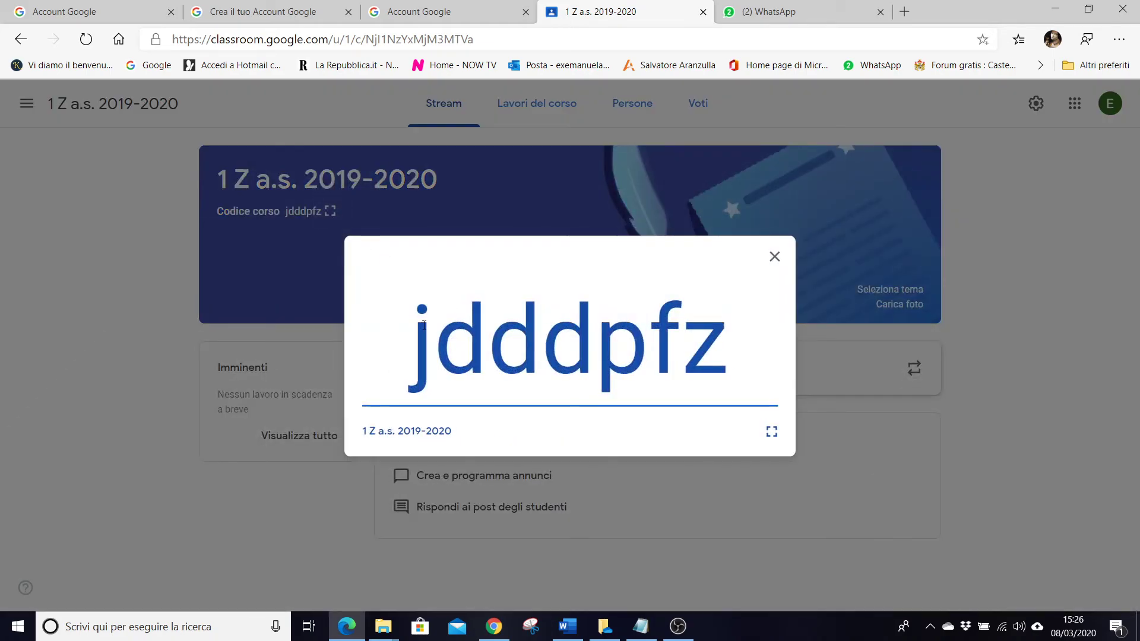
{"action": "left_click_drag", "start_coordinate": [410, 343], "coordinate": [732, 333]}
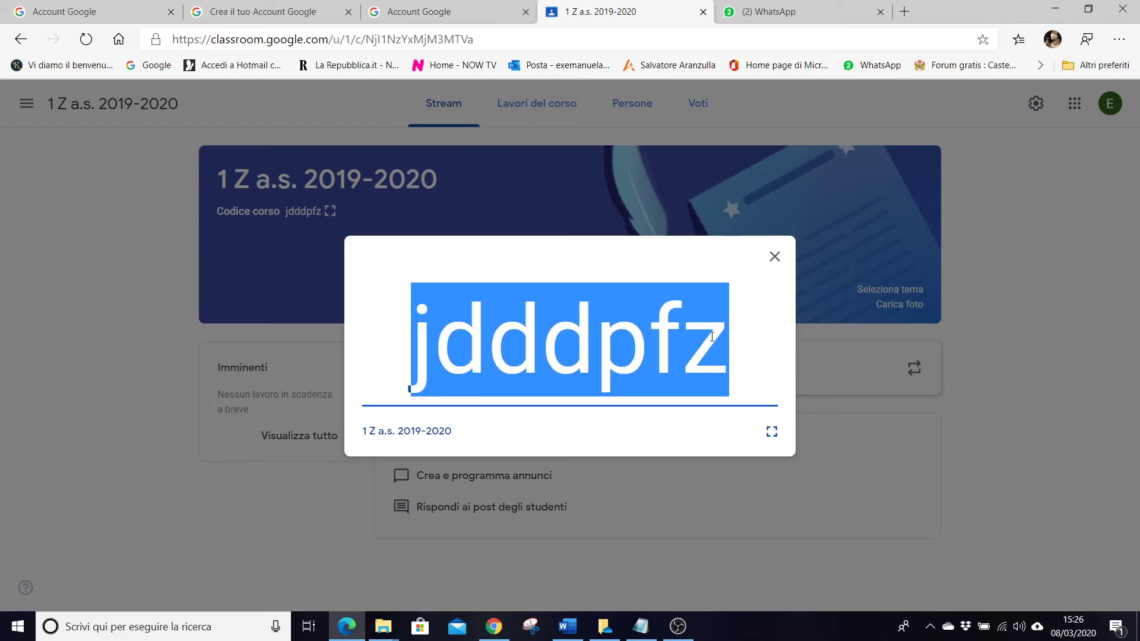